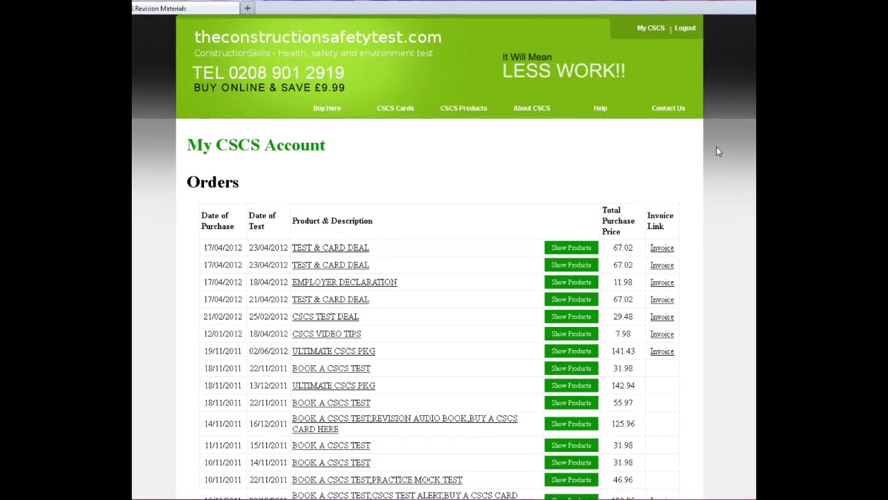
Show the latest test and card order's products and launch the CSCS Card Application Software wizard.
{"action": "left_click", "coordinate": [571, 250]}
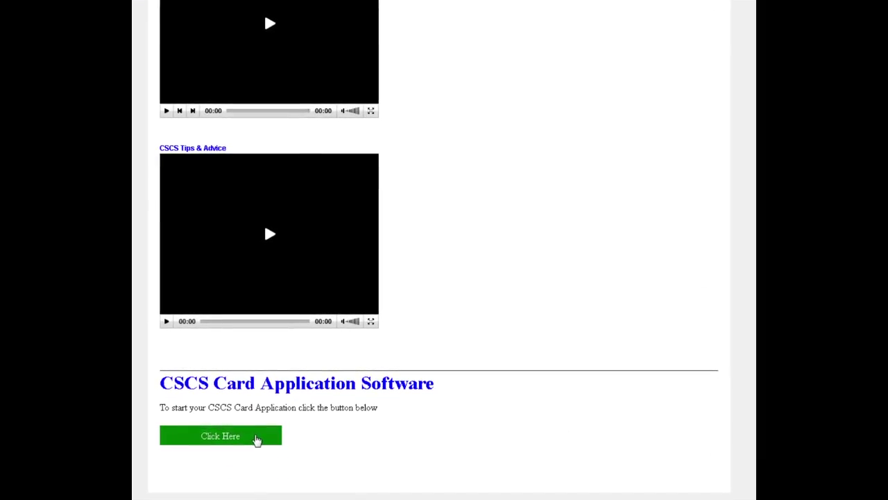
{"action": "left_click", "coordinate": [256, 437]}
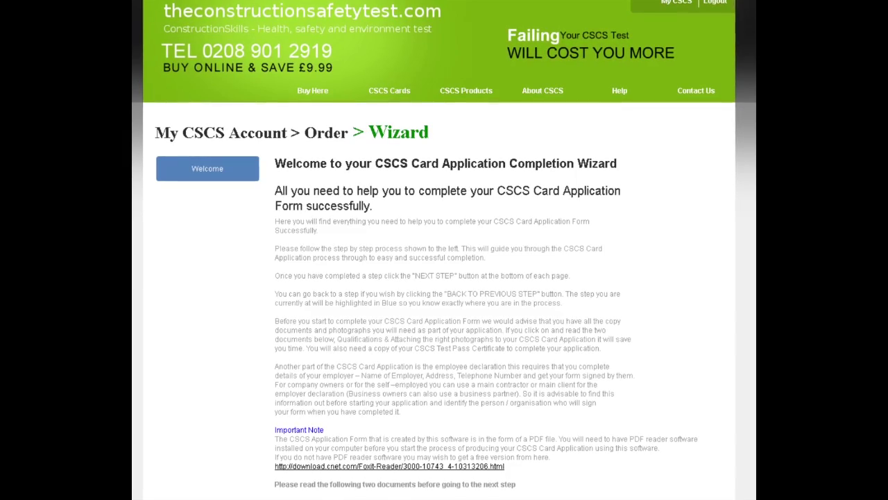
Continue from the Welcome page to Step 1, Select Your CSCS Card.
{"action": "scroll", "coordinate": [444, 277], "scroll_direction": "down", "scroll_amount": 1}
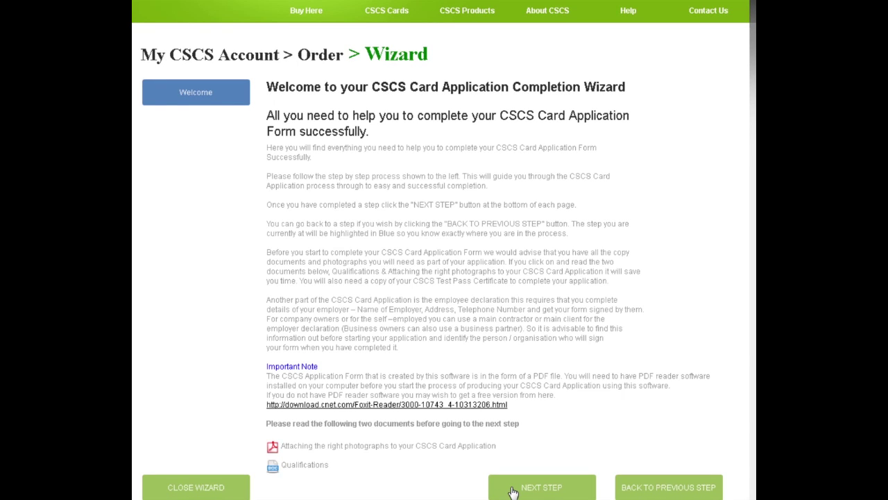
{"action": "left_click", "coordinate": [512, 489]}
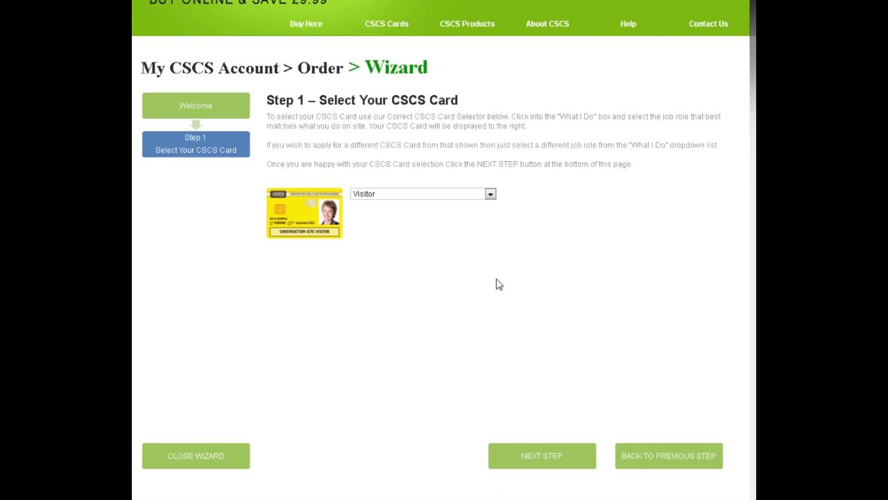
Choose Tradesperson as the job role and Ceiling Fixer as the trade.
{"action": "left_click", "coordinate": [490, 194]}
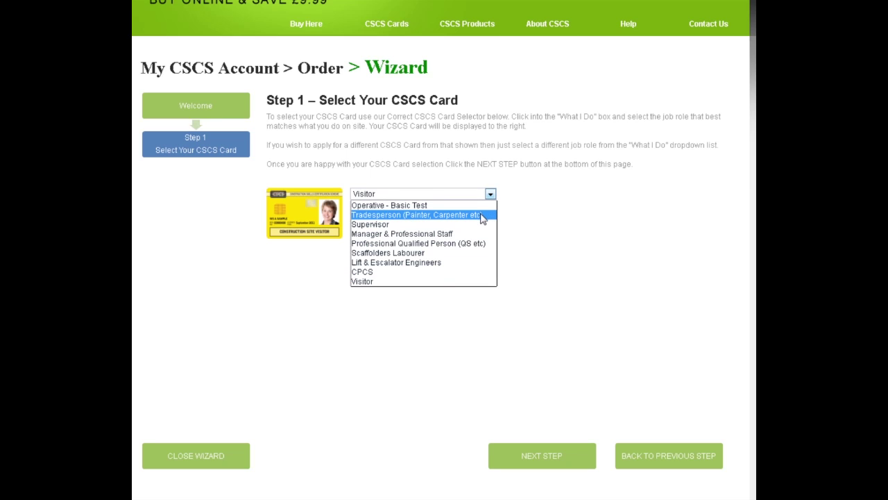
{"action": "left_click", "coordinate": [483, 216]}
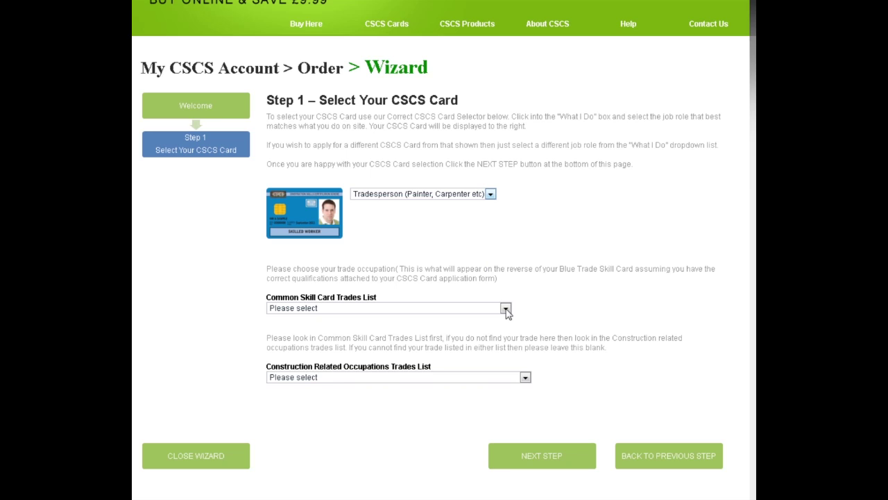
{"action": "left_click", "coordinate": [505, 308]}
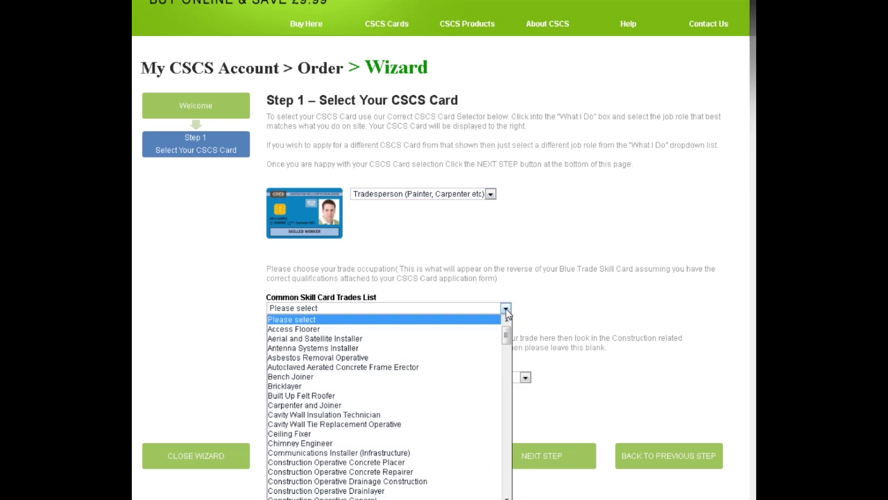
{"action": "left_click", "coordinate": [452, 433]}
Update the street address in the personal details, then continue to the Form Wizard.
{"action": "left_click", "coordinate": [541, 456]}
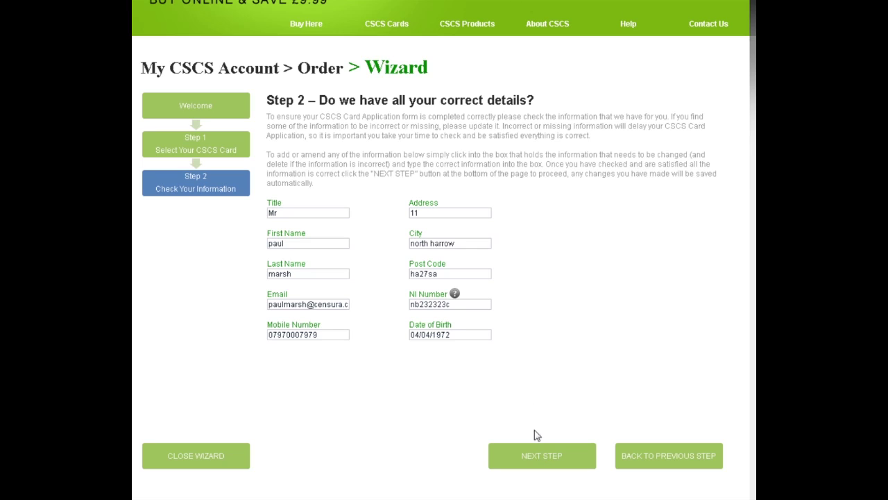
{"action": "key", "text": "BackSpace"}
{"action": "key", "text": "BackSpace"}
{"action": "left_click", "coordinate": [531, 460]}
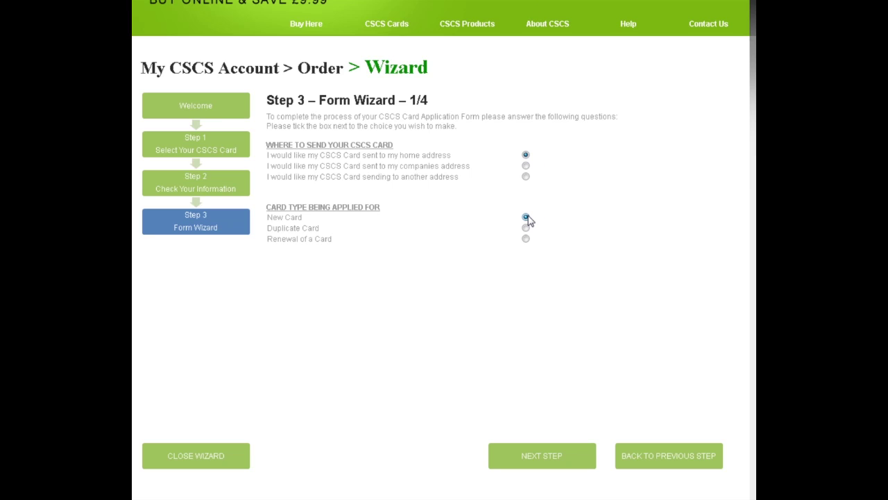
Declare an NVQ level 2 certificate and confirm Ceiling Fixer through Form Wizard pages 1-3.
{"action": "left_click", "coordinate": [559, 457]}
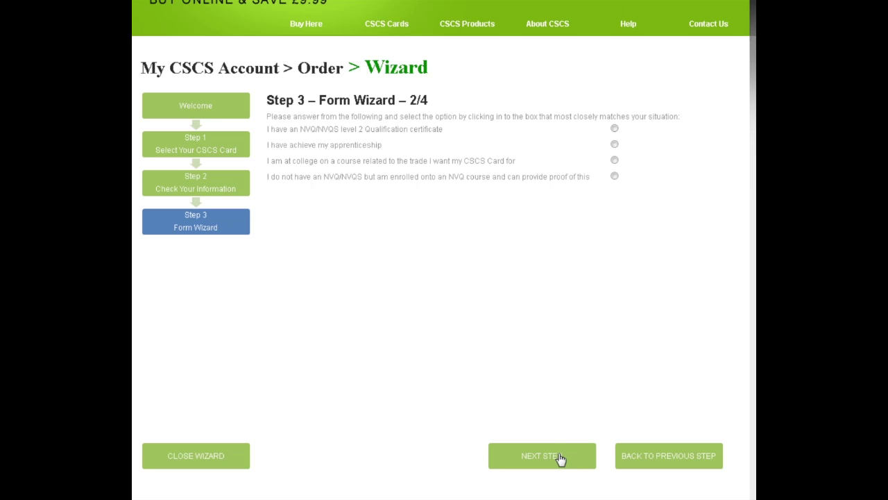
{"action": "left_click", "coordinate": [615, 129]}
{"action": "left_click", "coordinate": [541, 456]}
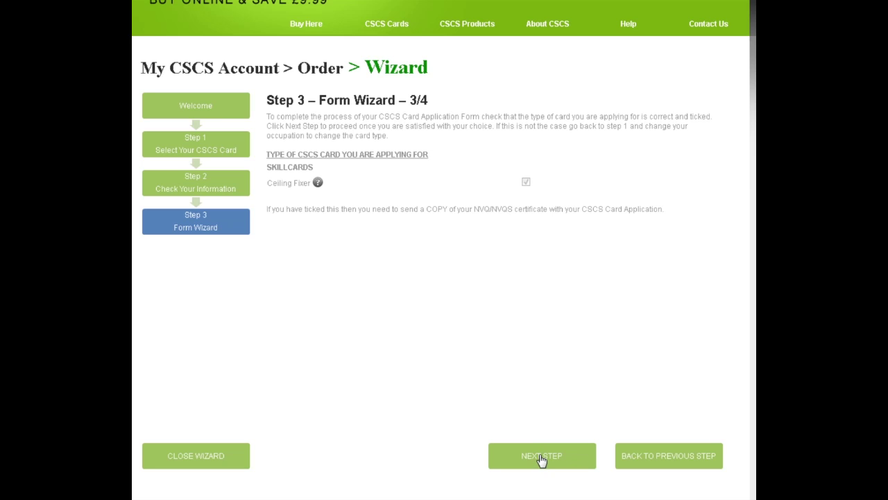
{"action": "left_click", "coordinate": [541, 457]}
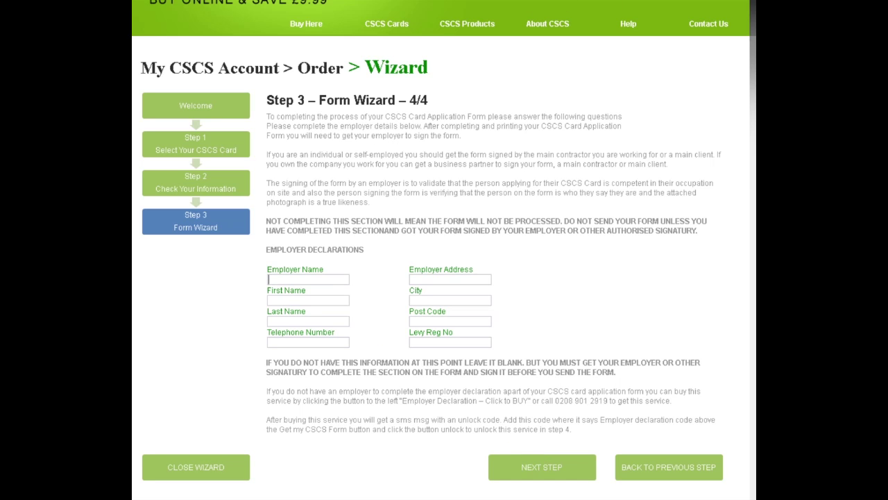
Enter the employer's company name, contact's first and last name, telephone number, address, city and post code.
{"action": "type", "text": "James Bl"}
{"action": "type", "text": "oggs Building Company"}
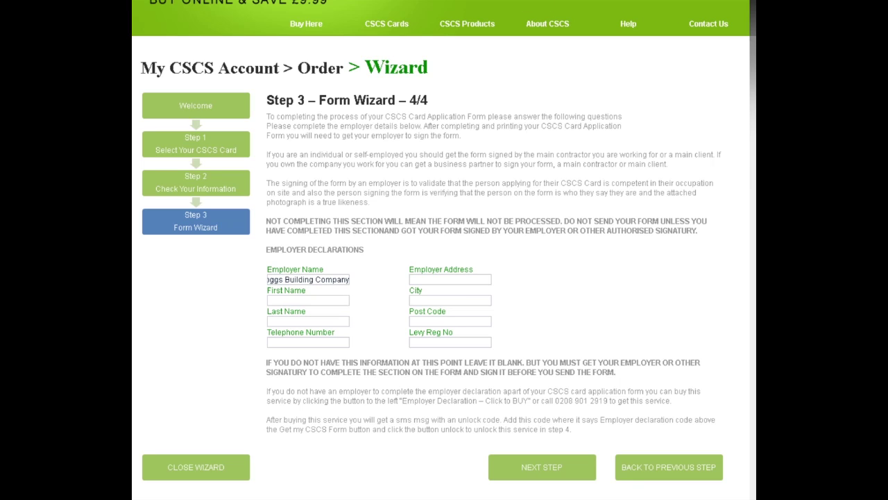
{"action": "left_click", "coordinate": [331, 299]}
{"action": "type", "text": "Jame"}
{"action": "type", "text": "Bloggs"}
{"action": "type", "text": "020811111111"}
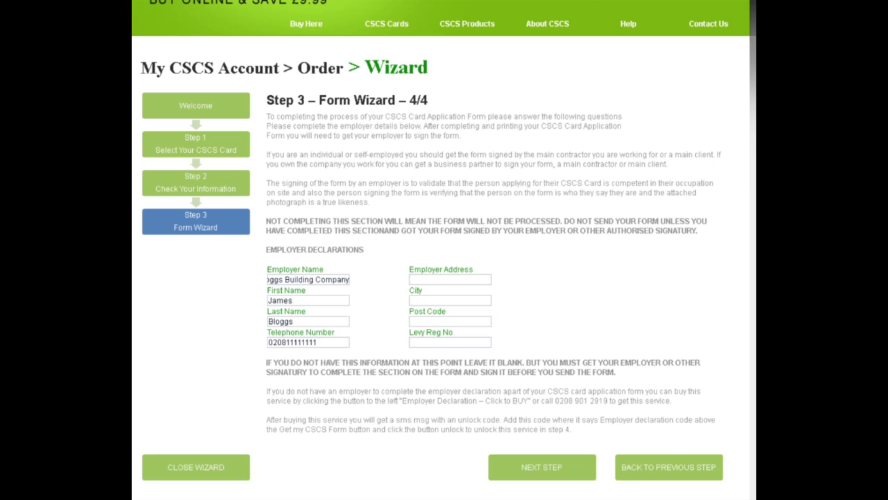
{"action": "left_click", "coordinate": [411, 279]}
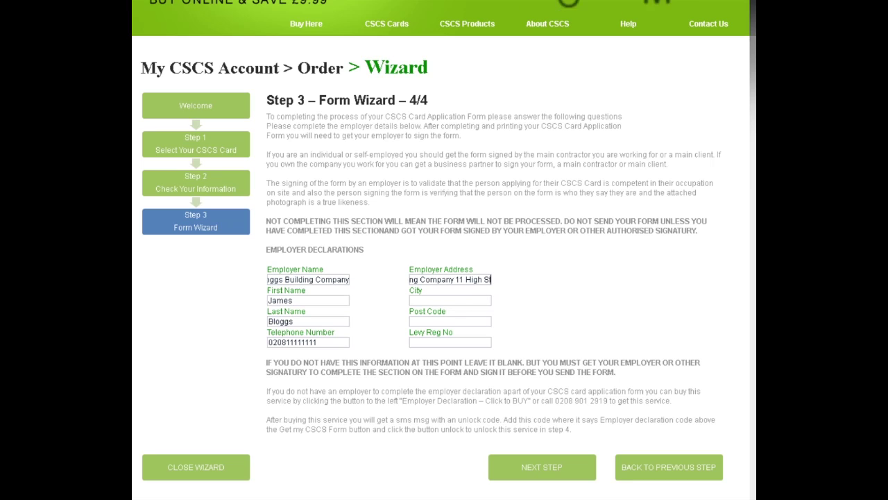
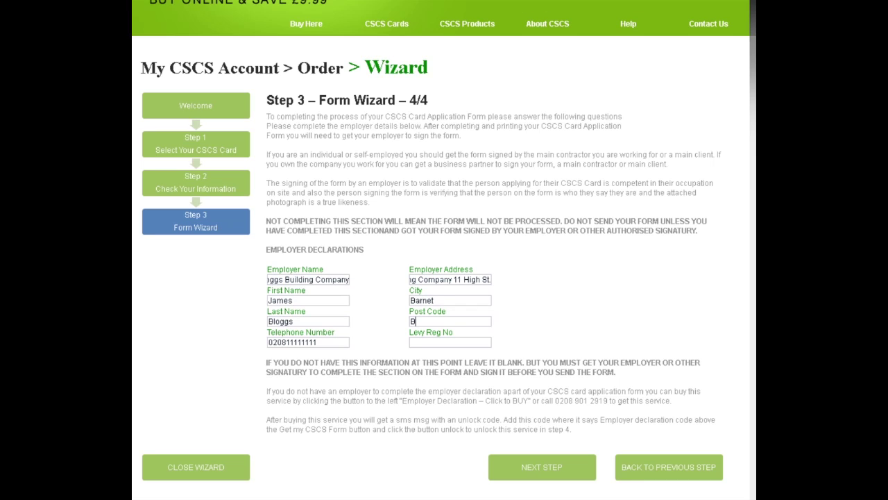
Advance through printing, photo attachment and the final checklist to Step 7, Print the Label & Post.
{"action": "left_click", "coordinate": [555, 470]}
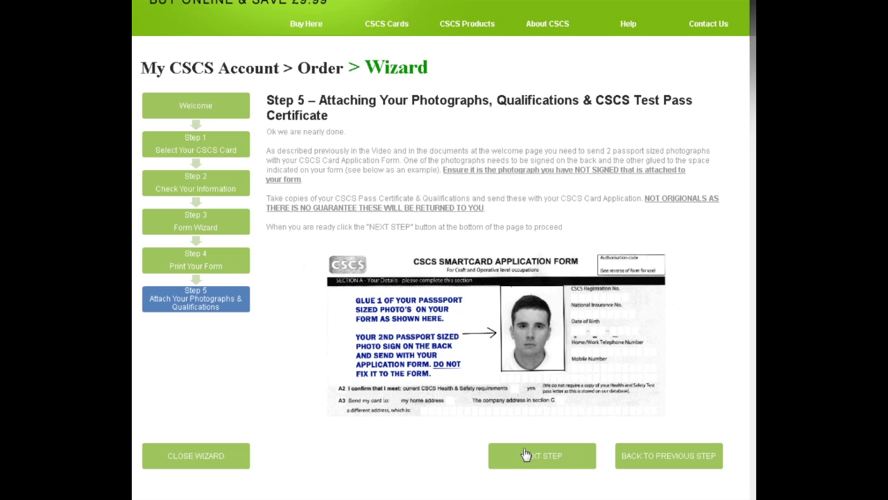
{"action": "left_click", "coordinate": [526, 455]}
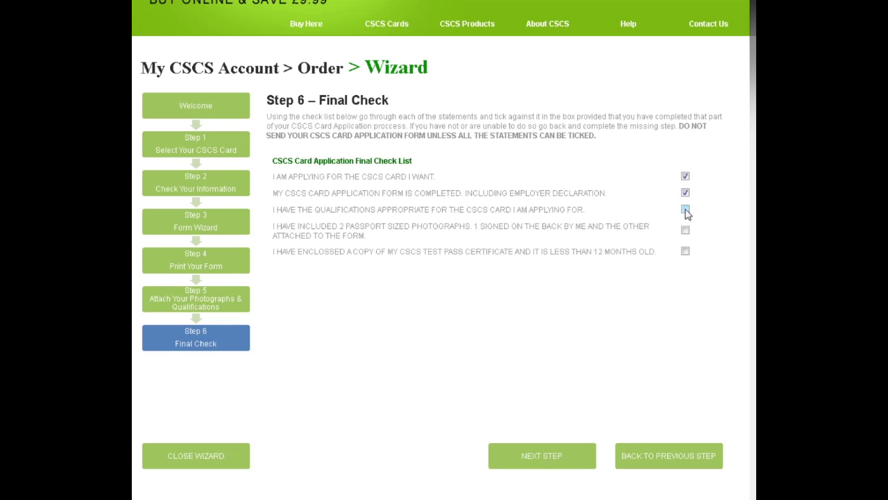
{"action": "left_click", "coordinate": [539, 454]}
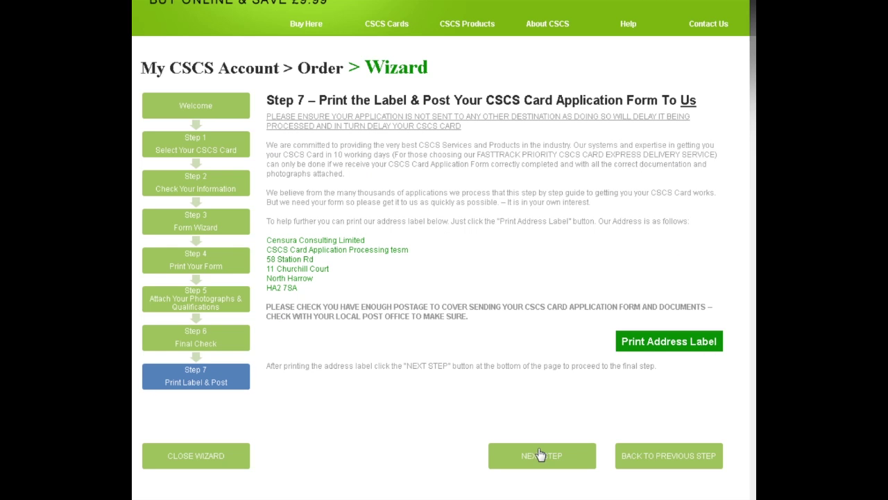